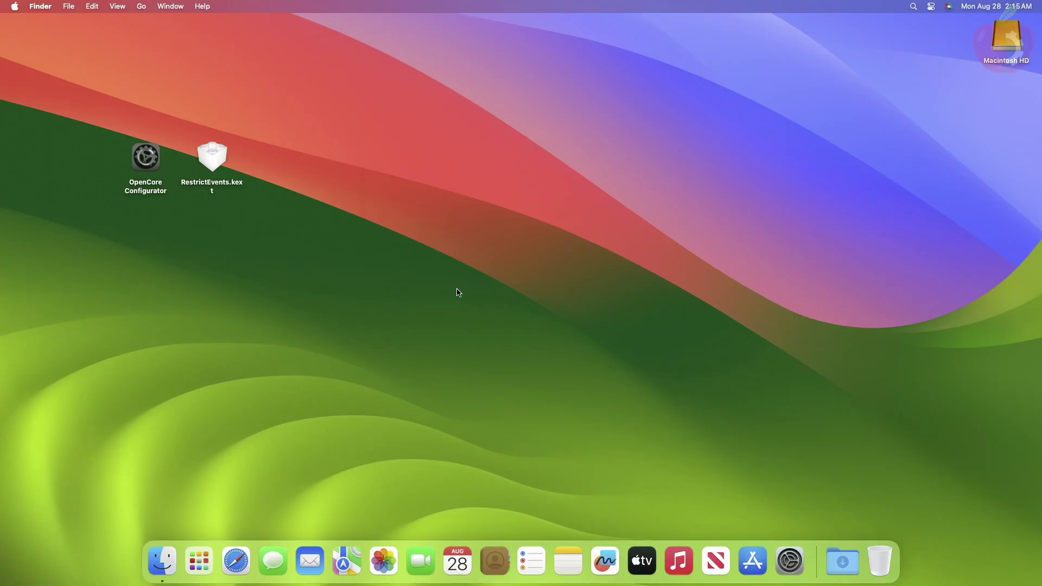
Open the Apple menu on the Finder desktop to reach About This Mac
click(15, 6)
click(15, 22)
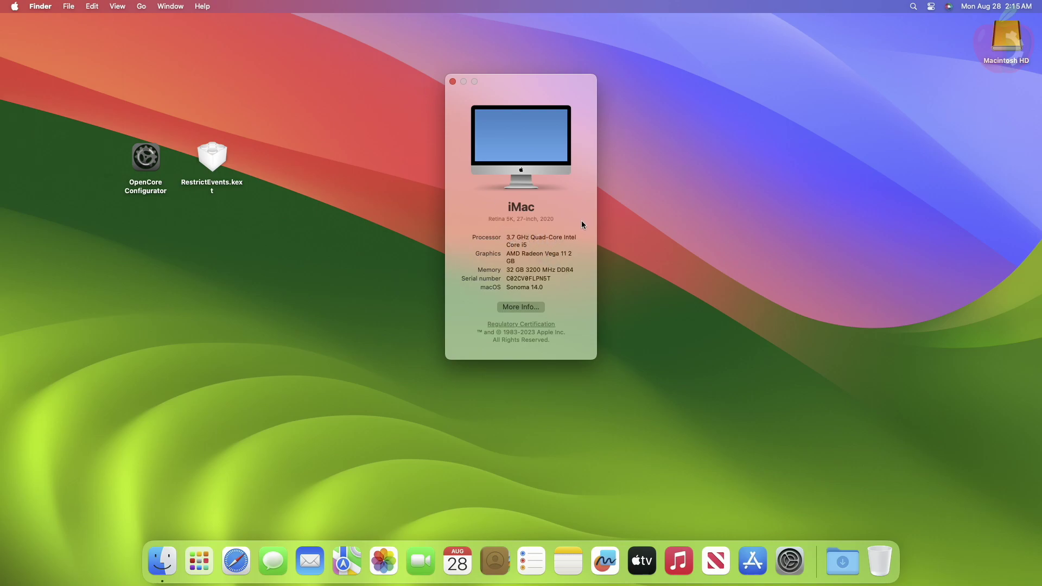
click(523, 307)
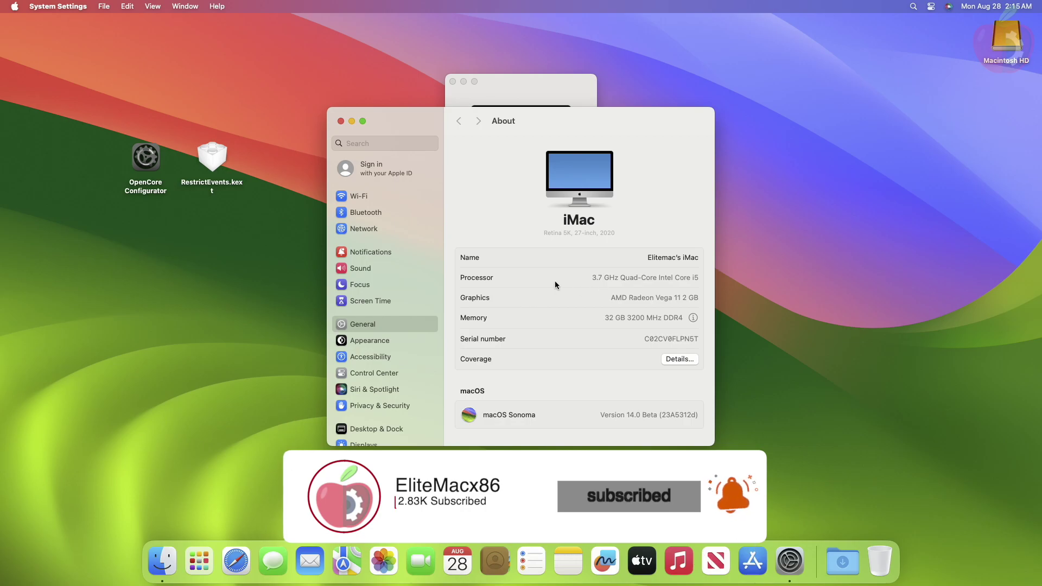
key(super+q)
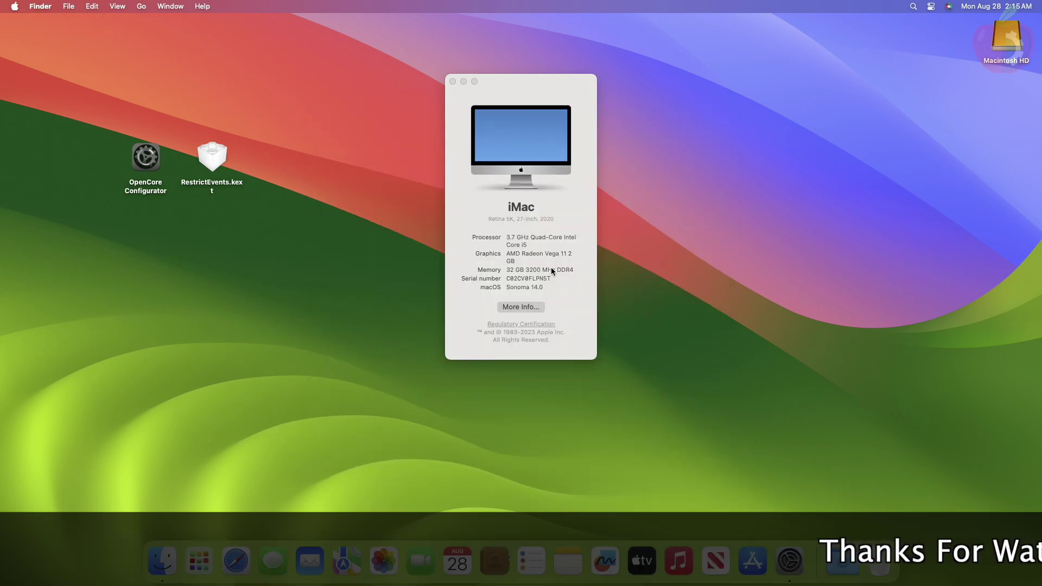
click(460, 103)
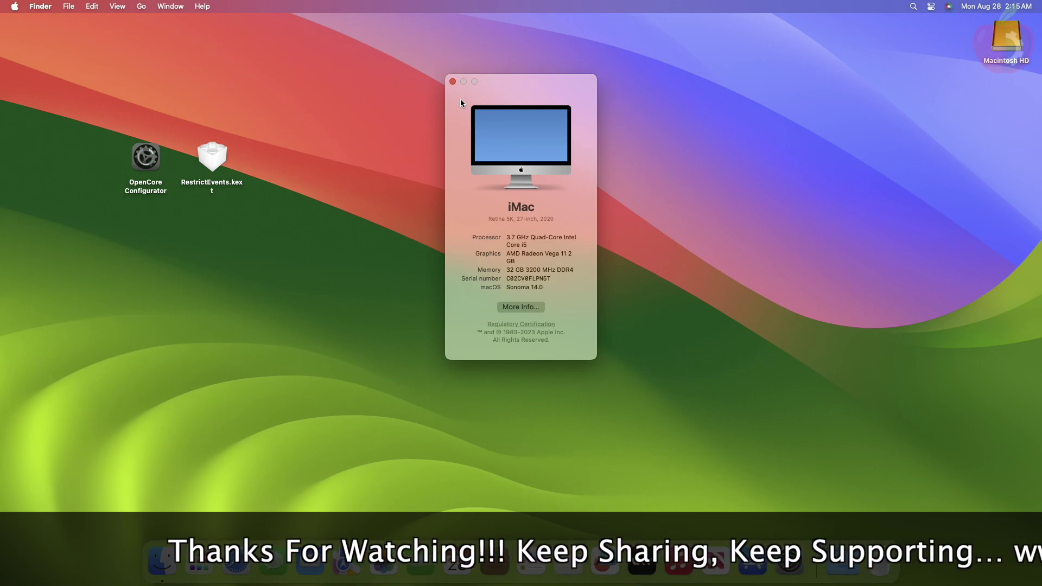
key(super+w)
key(super+space)
text(ter)
key(Return)
text(sysctl -n machdep.cpu.brand_string)
key(Return)
triple_click(86, 68)
click(222, 141)
Quit Terminal and launch OpenCore Configurator from its desktop icon's context menu
key(super+q)
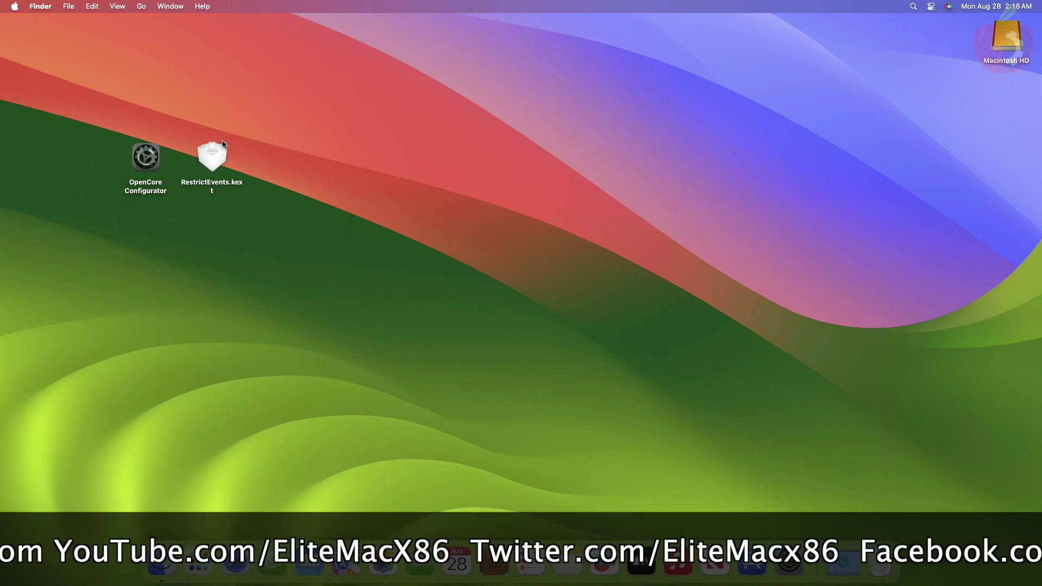
click(143, 159)
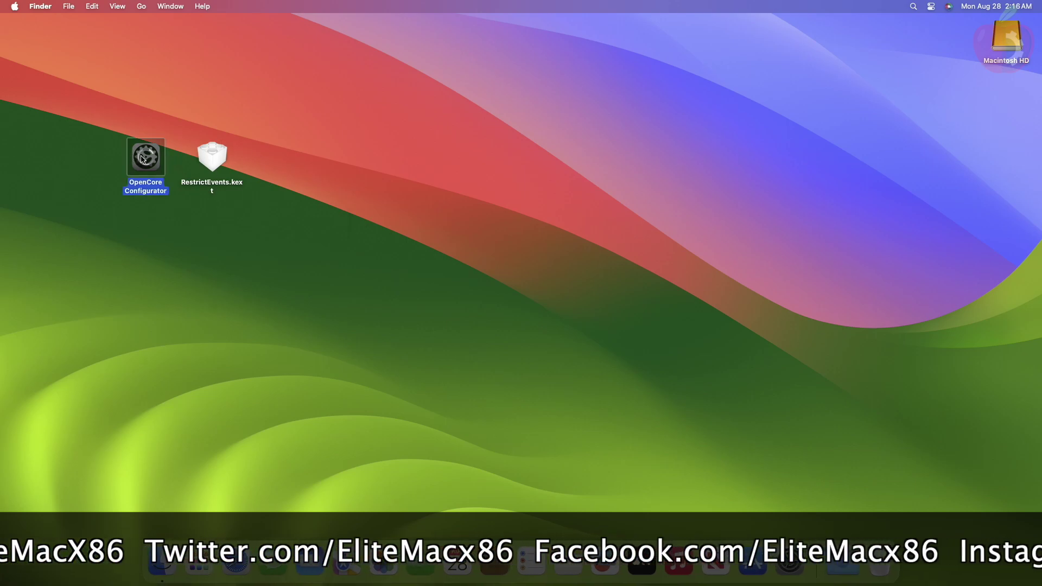
click(219, 159)
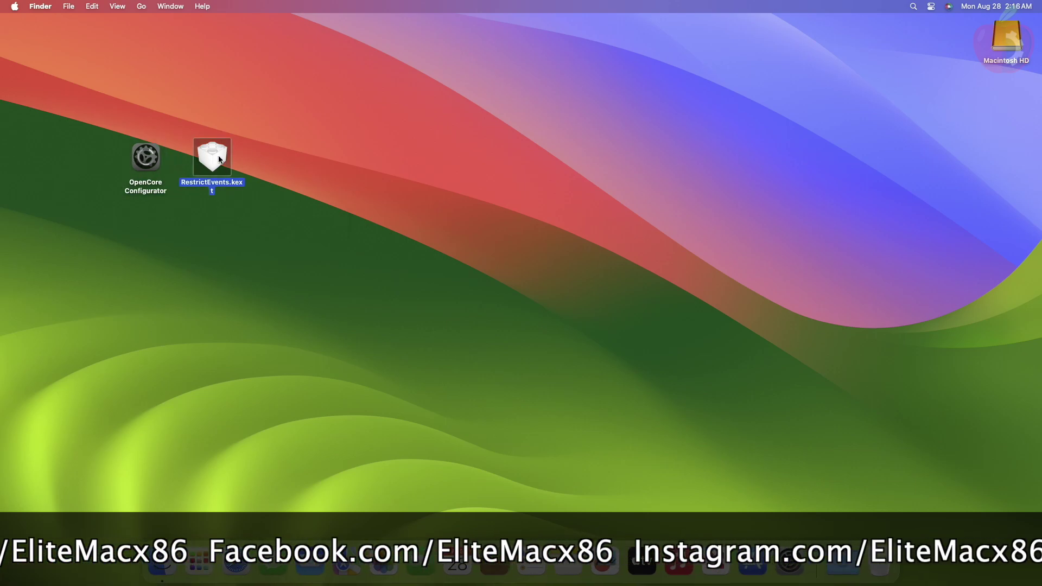
click(337, 174)
right_click(150, 156)
click(164, 163)
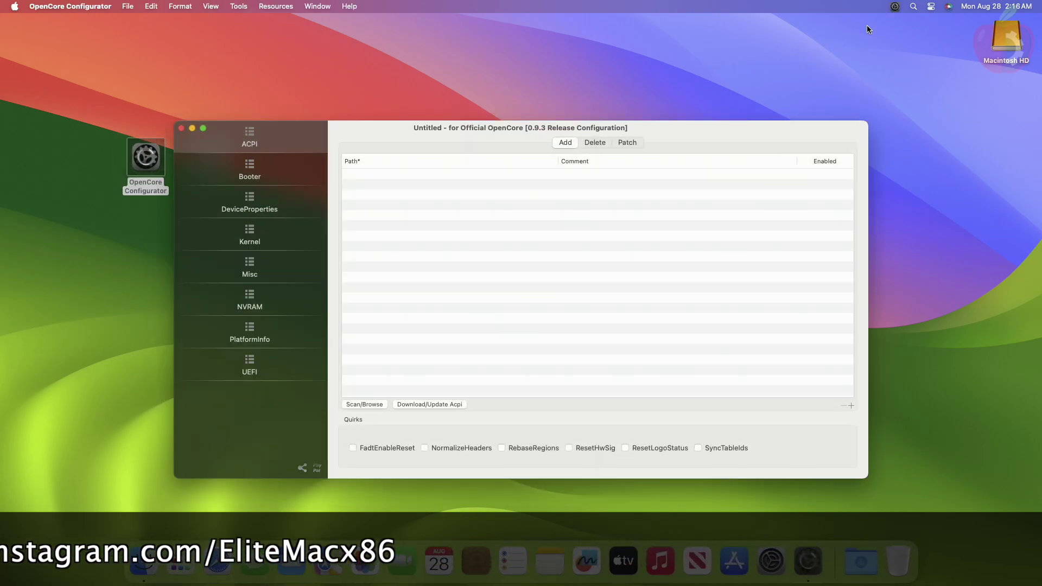
Mount the EFI partition with the account password and open the mounted EFI volume
click(895, 11)
click(923, 66)
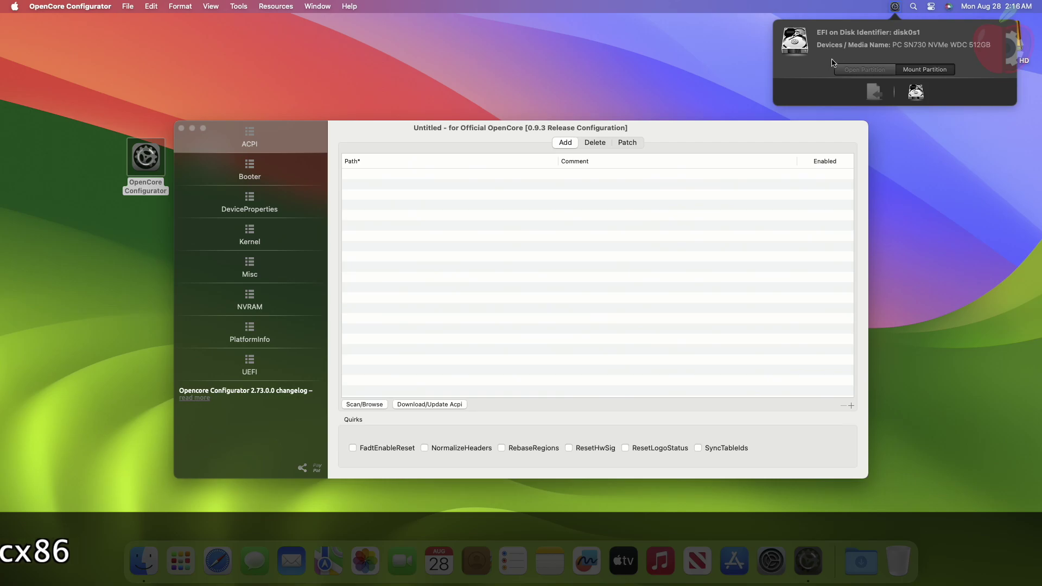
text(e***)
key(Return)
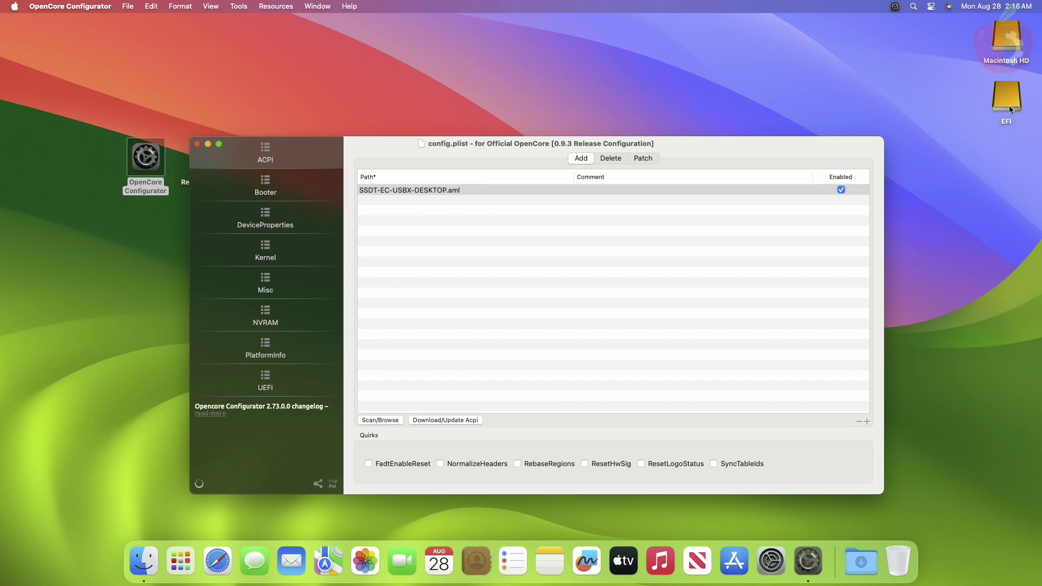
double_click(1007, 100)
Paste RestrictEvents.kext from the desktop into the EFI/EFI/OC/Kexts folder
double_click(383, 141)
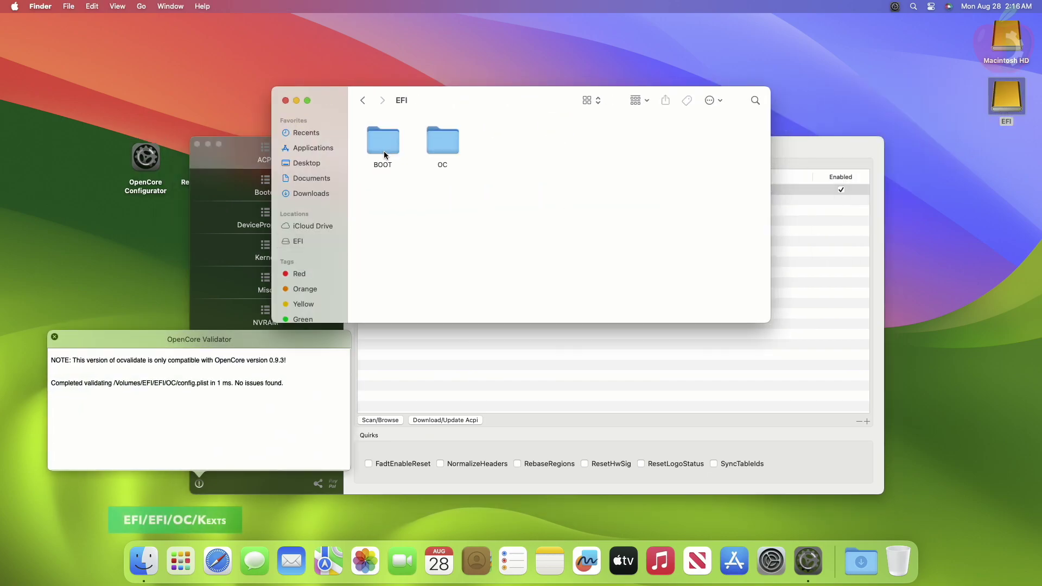
double_click(443, 142)
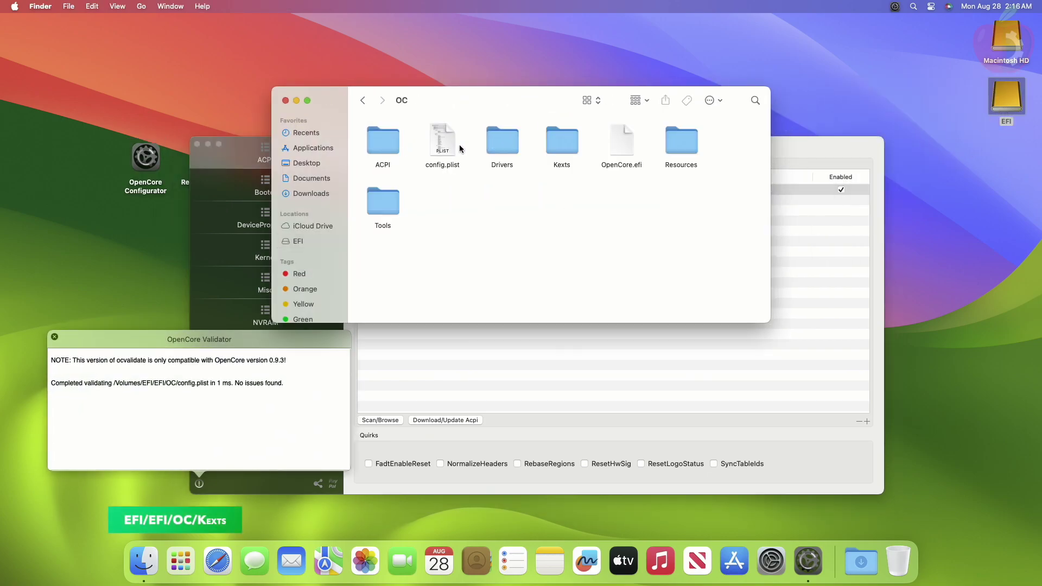
double_click(570, 146)
click(185, 185)
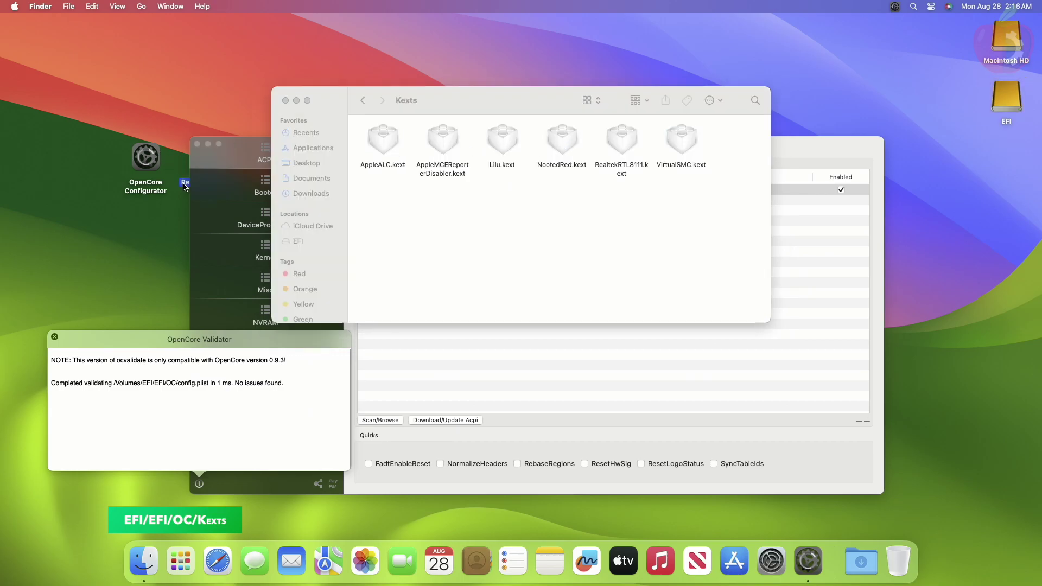
click(467, 230)
key(super+v)
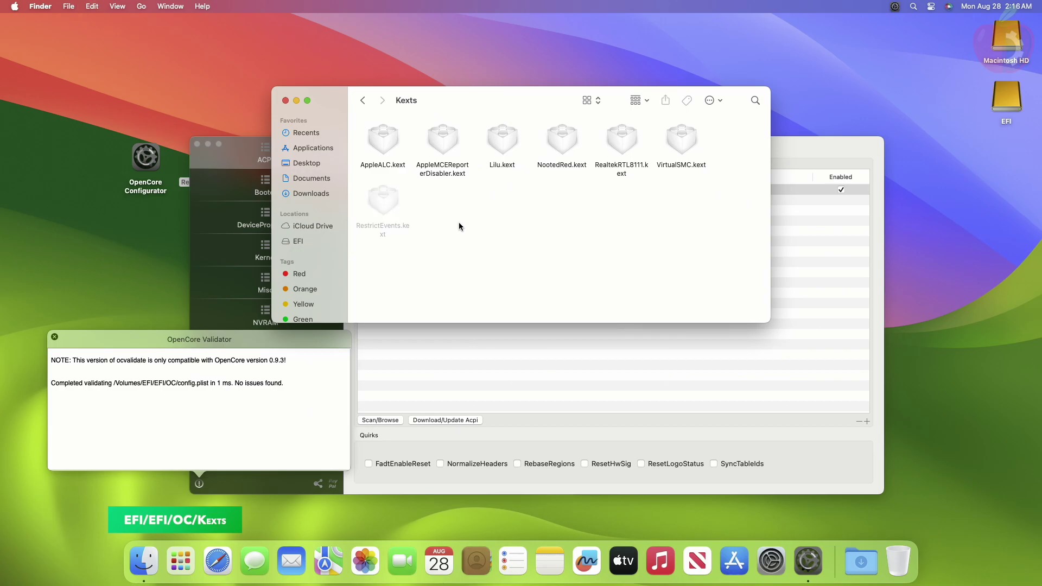
Arrange the Kexts folder icons by name and close the folder window
right_click(464, 209)
mouse_move(512, 312)
click(586, 311)
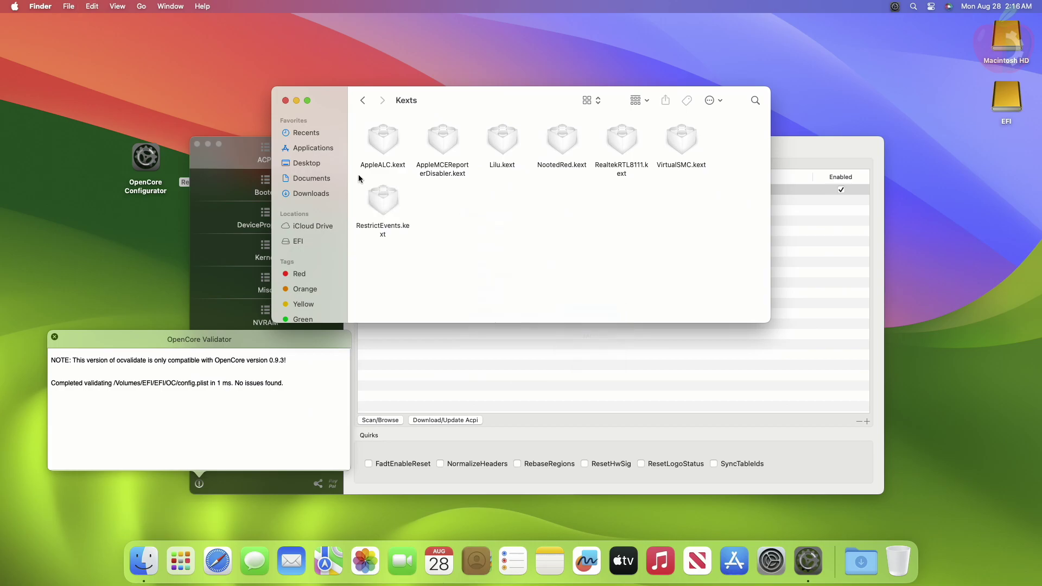
click(285, 101)
Add the EFI Kexts folder's kexts under Kernel, moving RestrictEvents.kext to the list's bottom
click(54, 337)
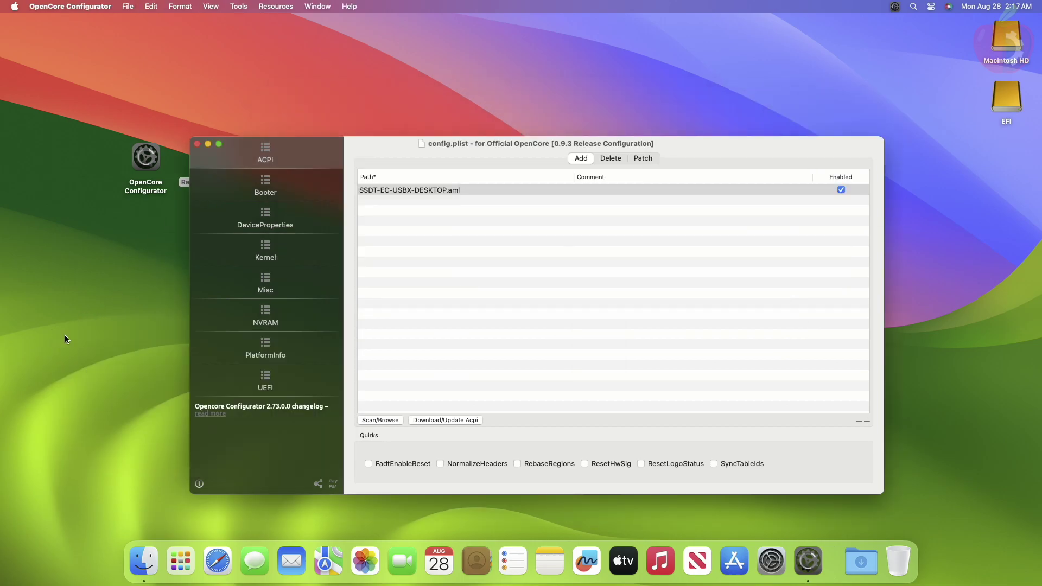
click(271, 260)
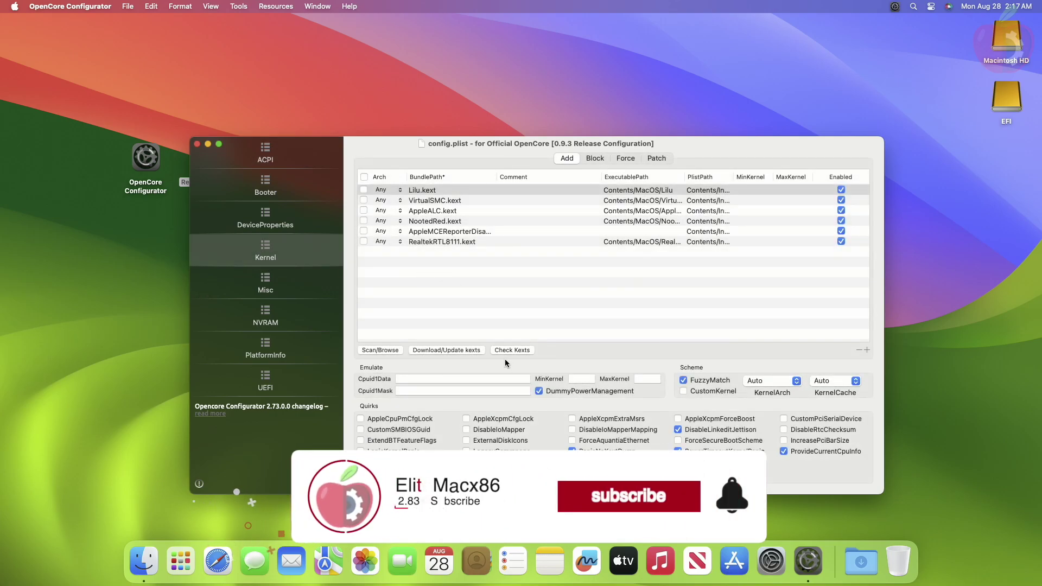
click(372, 351)
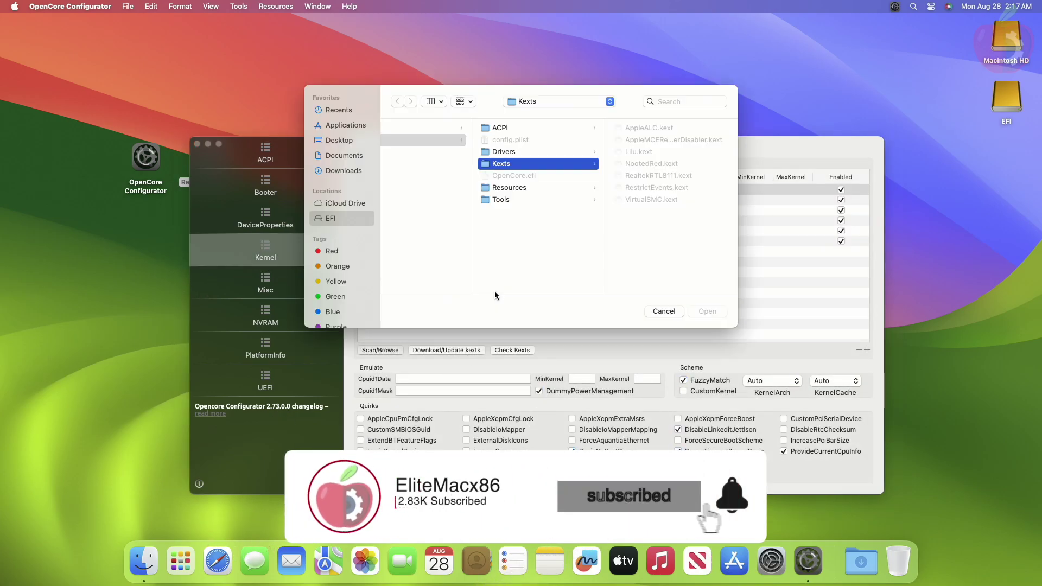
click(707, 311)
click(459, 201)
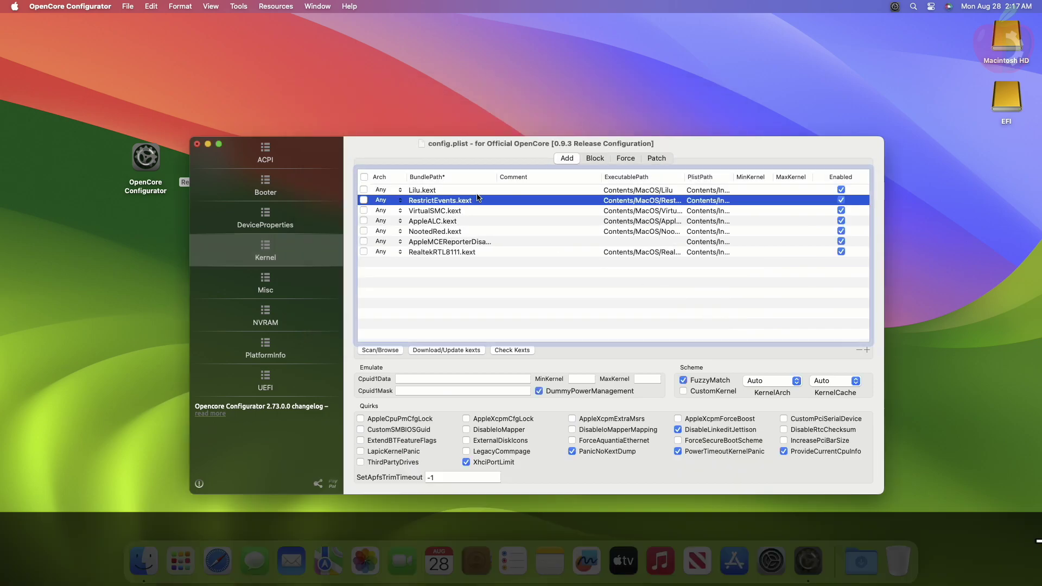
drag(459, 203, 482, 262)
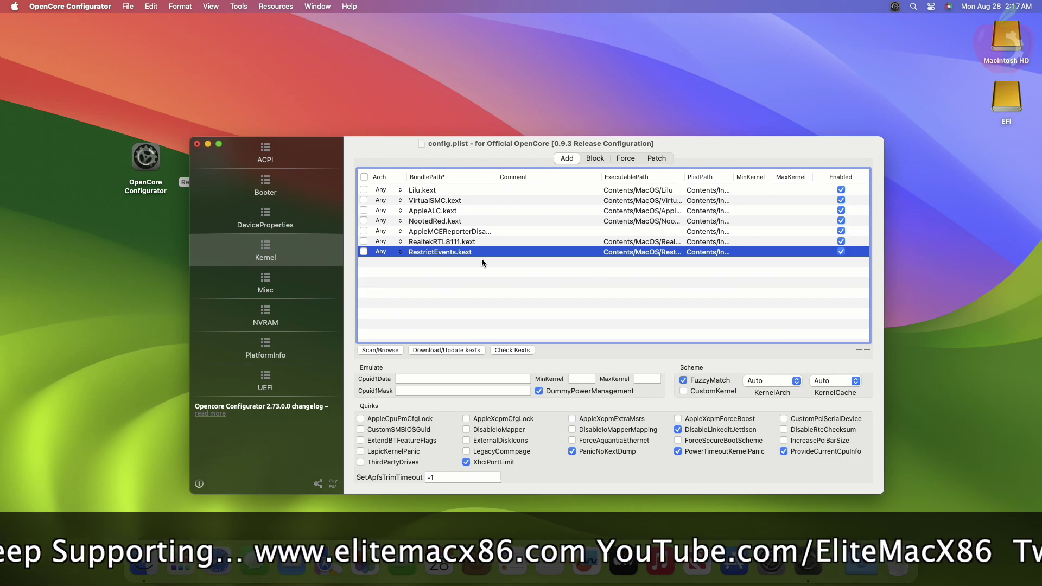
click(655, 158)
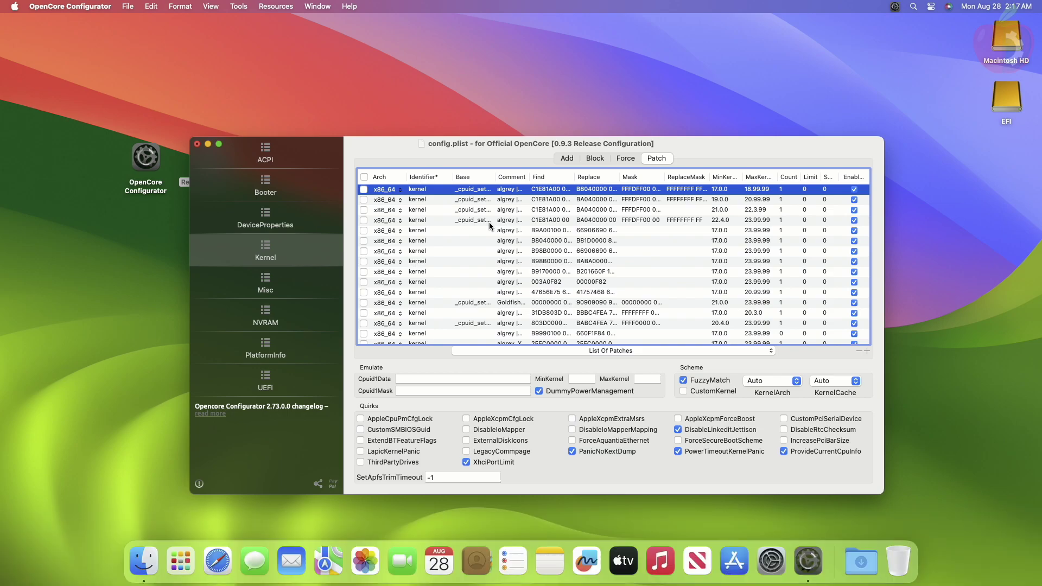
Append revcpu=1 to NVRAM boot-args so it reads npci=0x3000 alcid=1 revcpu=1
click(284, 330)
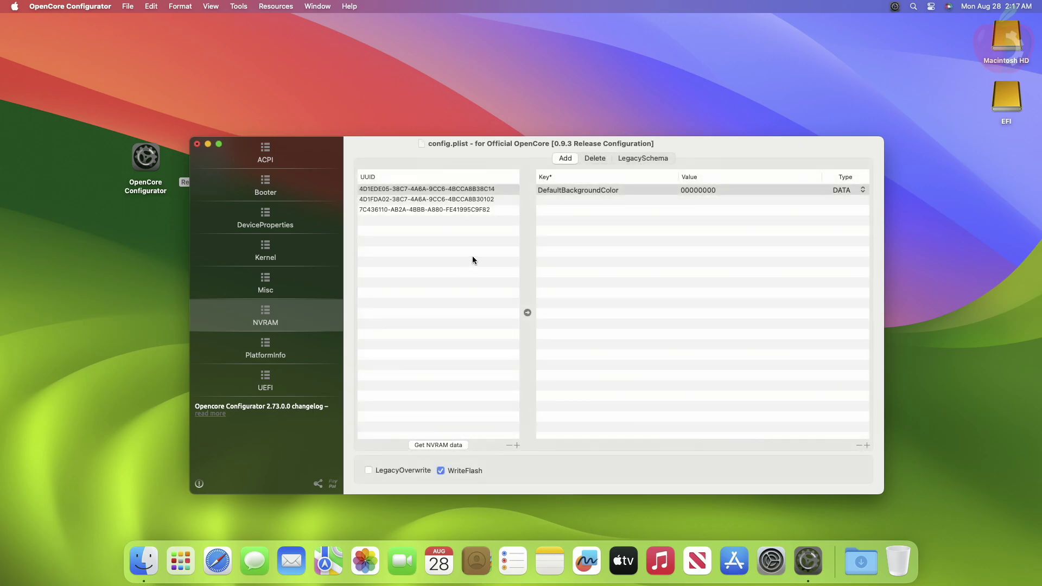
click(480, 211)
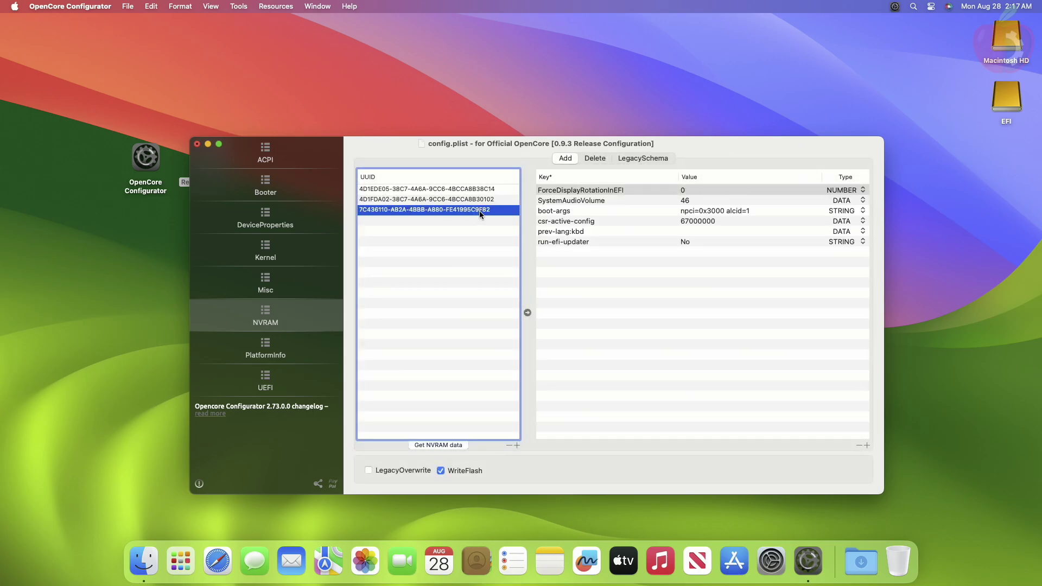
click(757, 212)
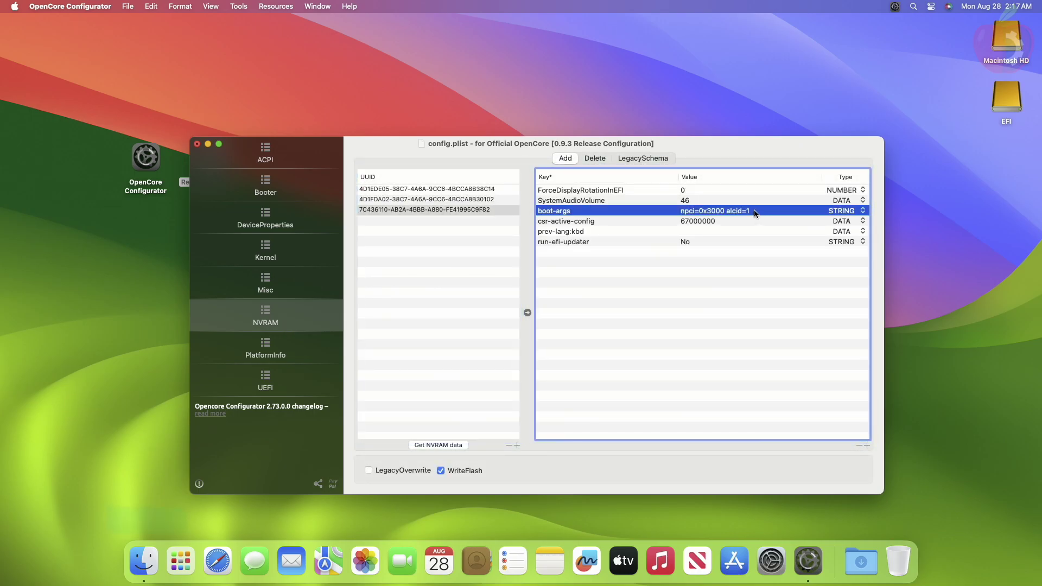
click(747, 210)
click(755, 210)
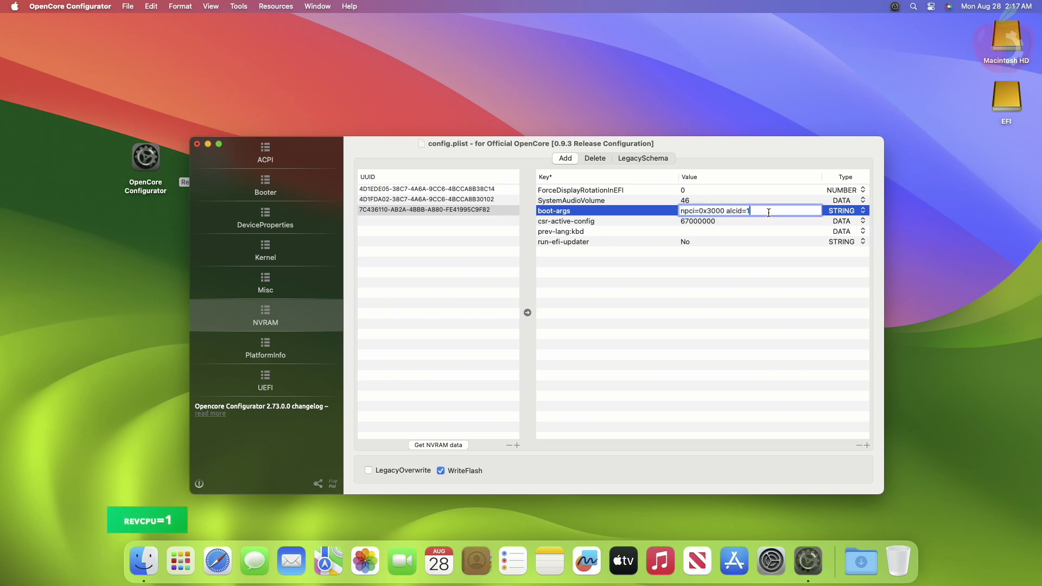
text(revcpu=1)
key(Return)
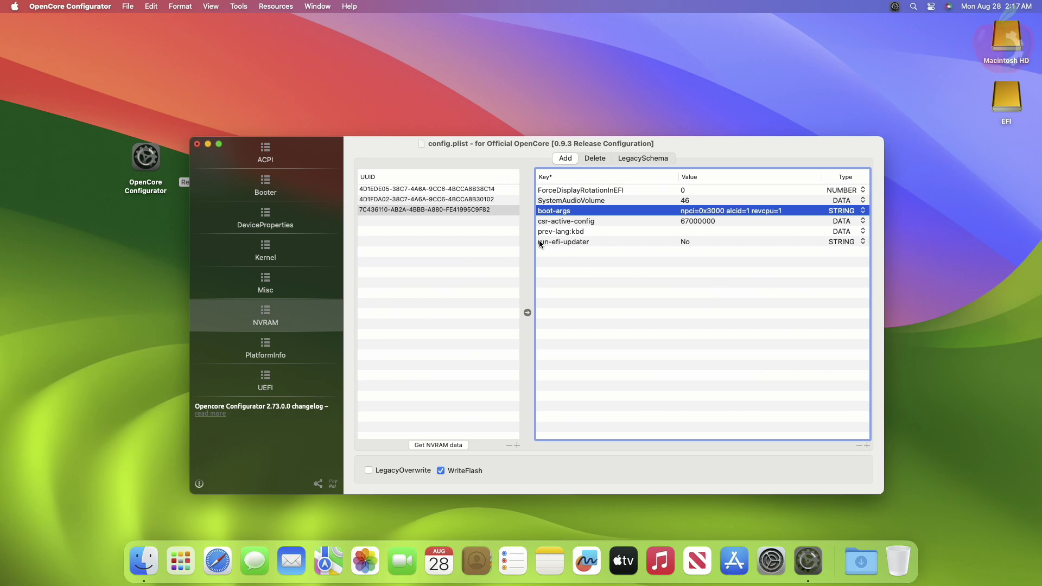
click(506, 198)
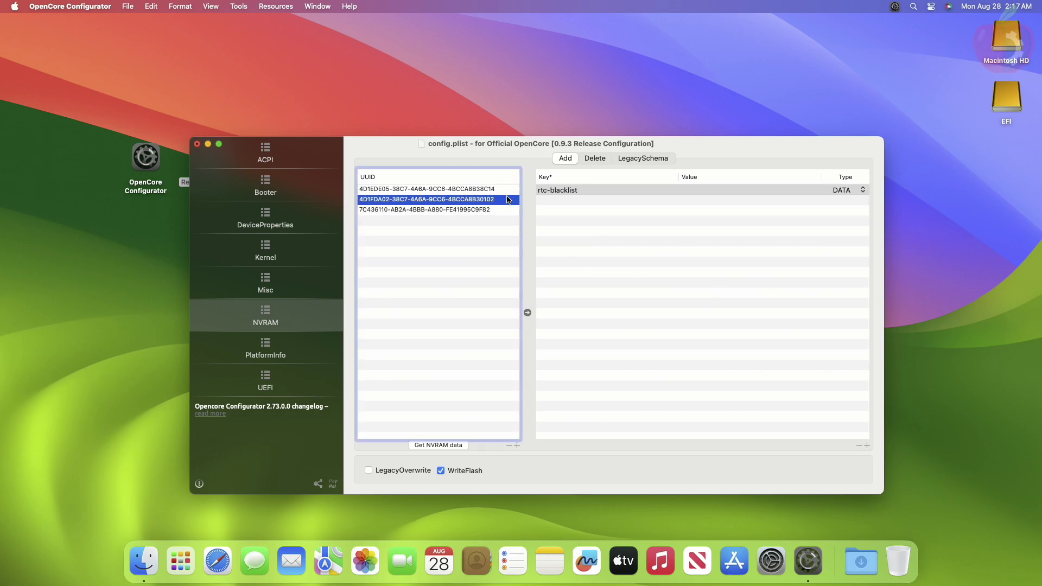
Add and then delete an empty NVRAM key, leaving the keys unchanged, then view PlatformInfo's DataHub fields
click(573, 198)
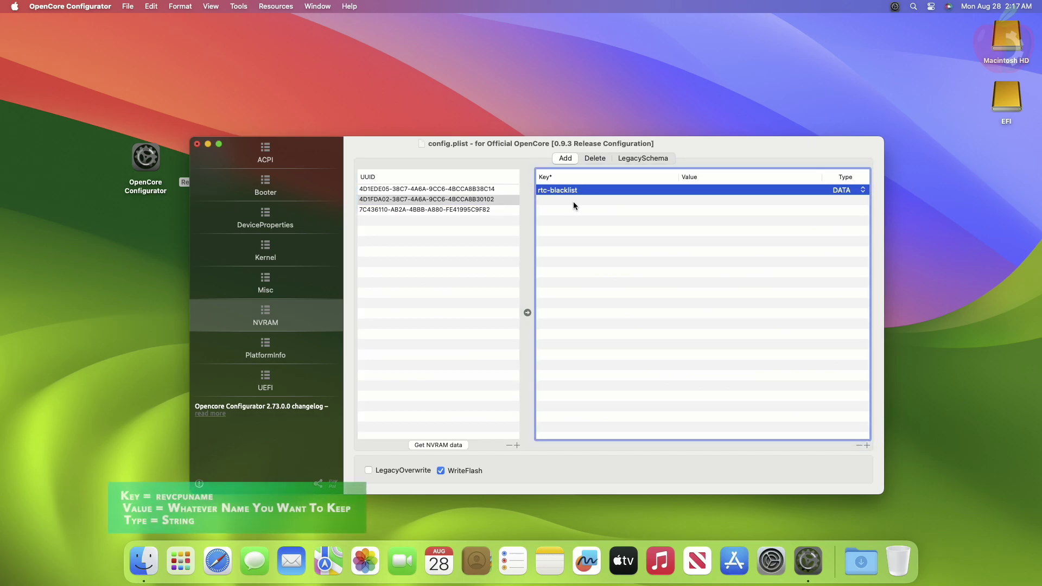
click(867, 447)
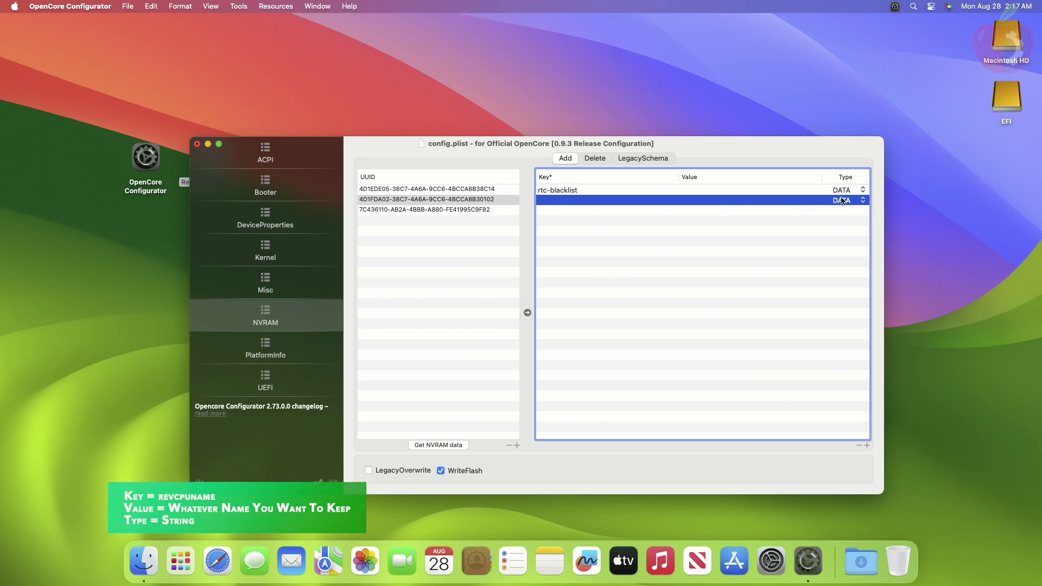
click(862, 201)
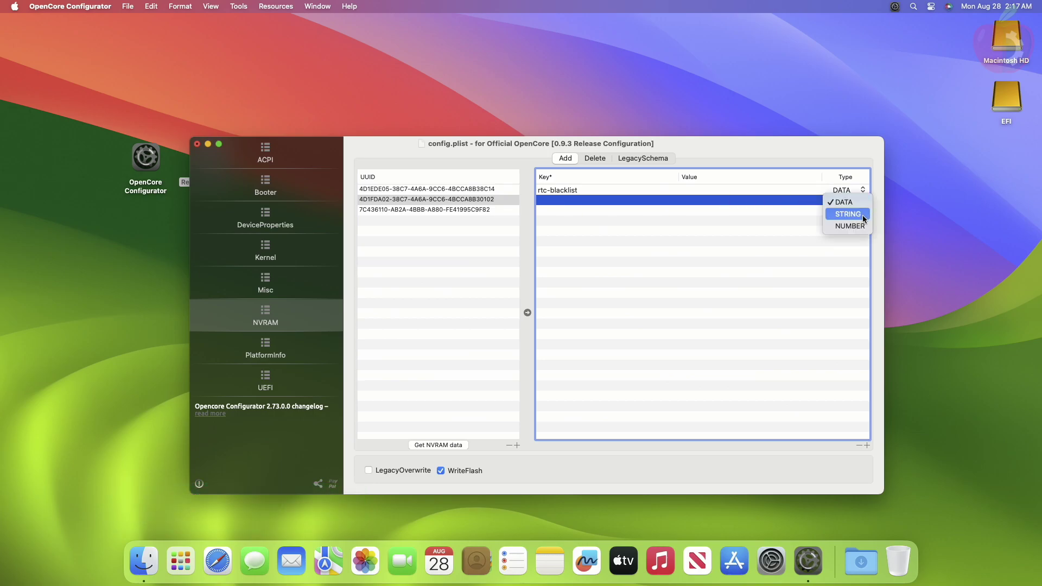
click(860, 446)
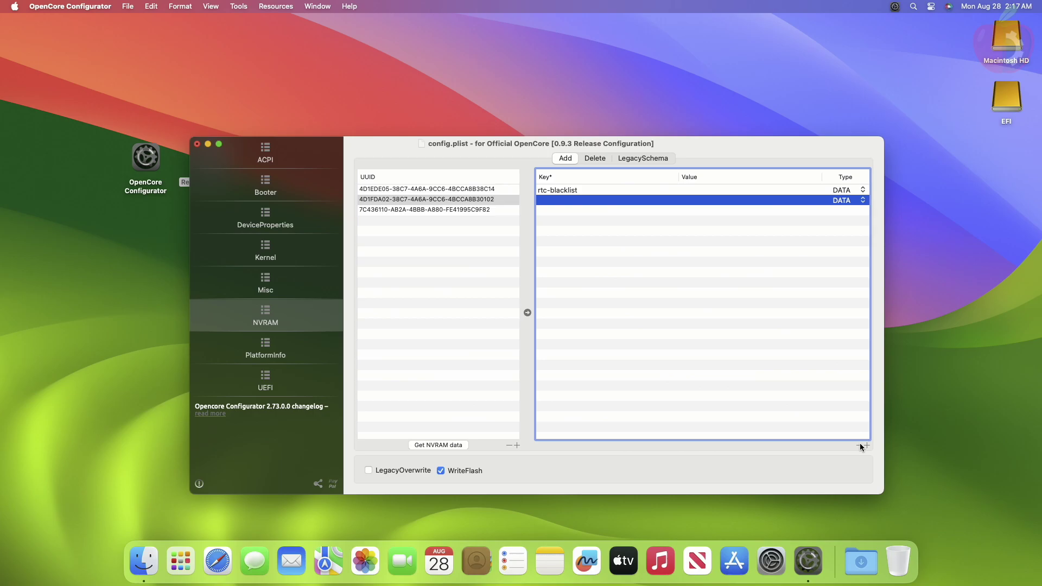
click(859, 447)
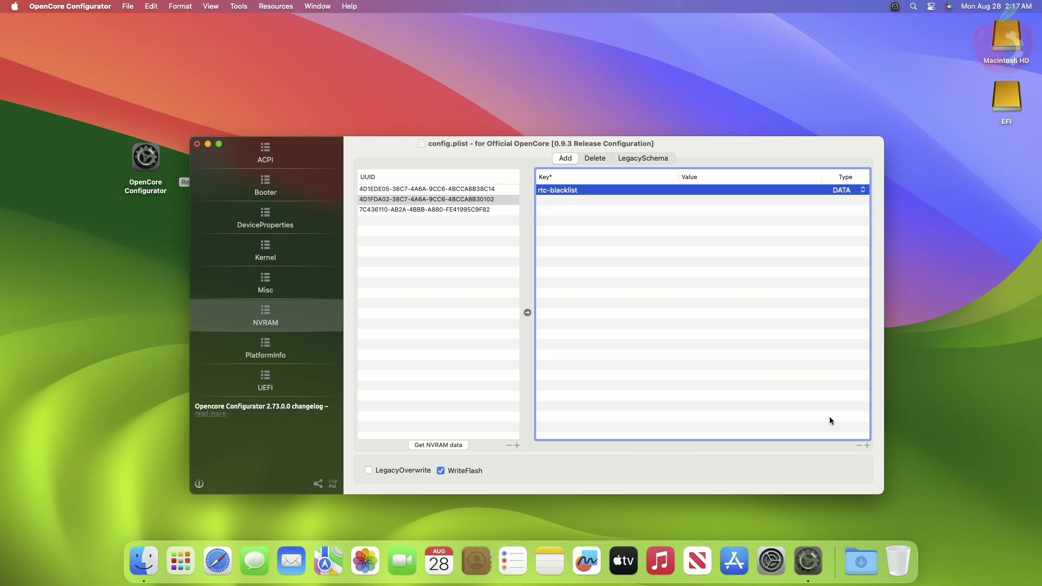
click(300, 350)
click(599, 162)
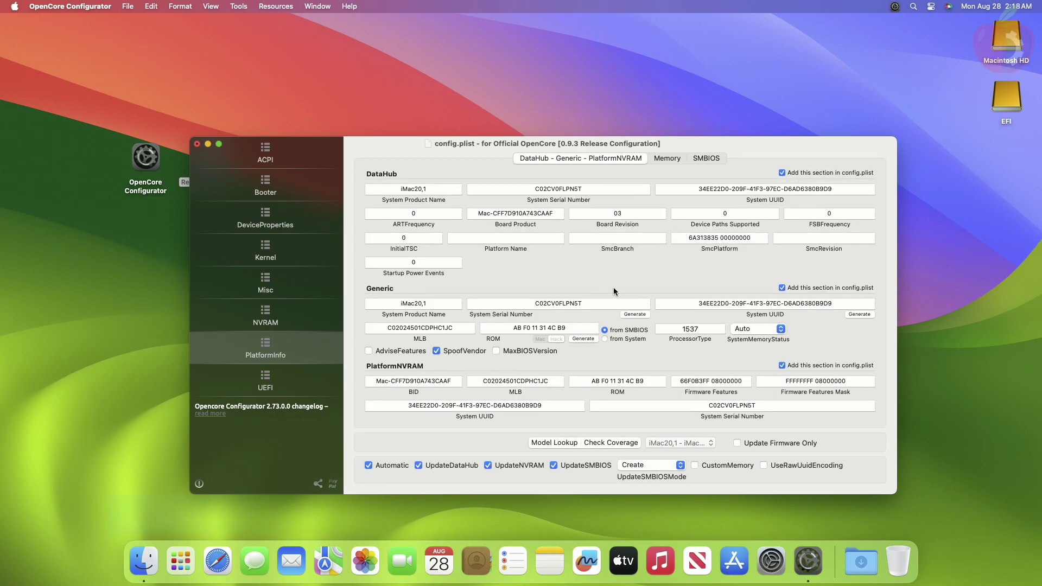
Close the config.plist window, choosing Save in the save-changes sheet
double_click(690, 329)
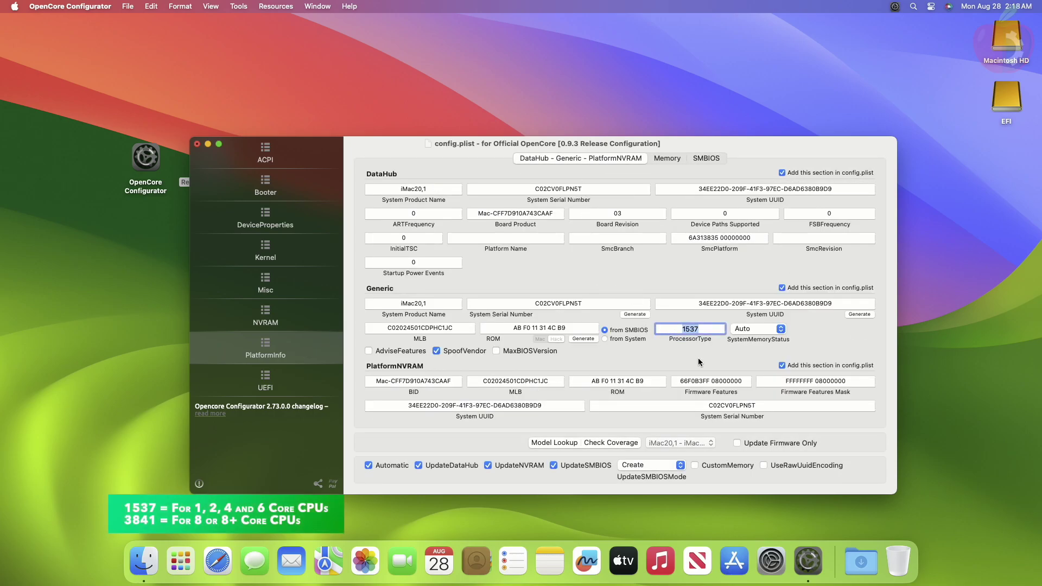
click(197, 144)
click(546, 350)
Unmount the EFI partition and quit OpenCore Configurator from the Dock
click(370, 265)
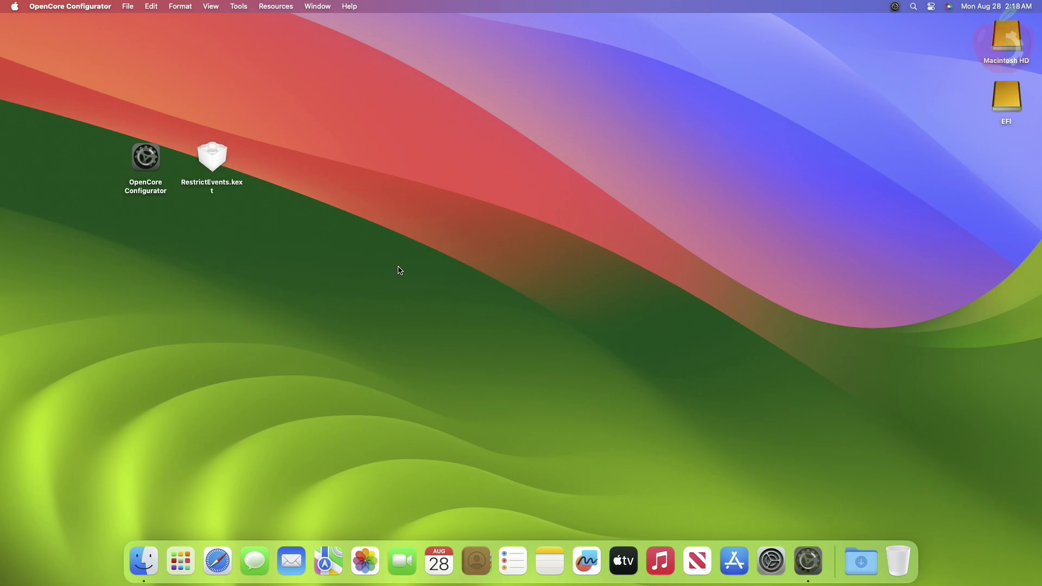
click(895, 7)
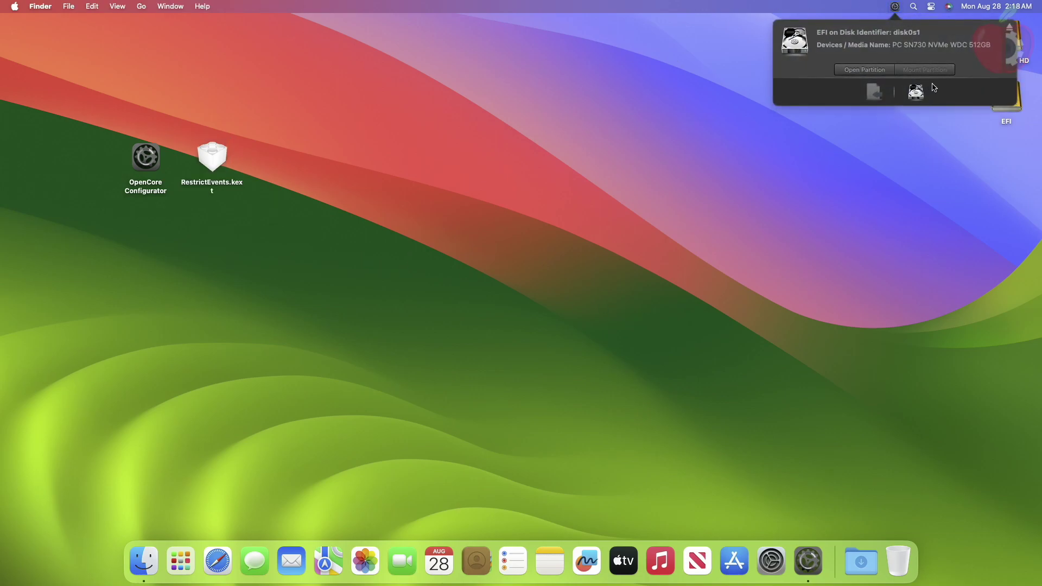
click(1008, 31)
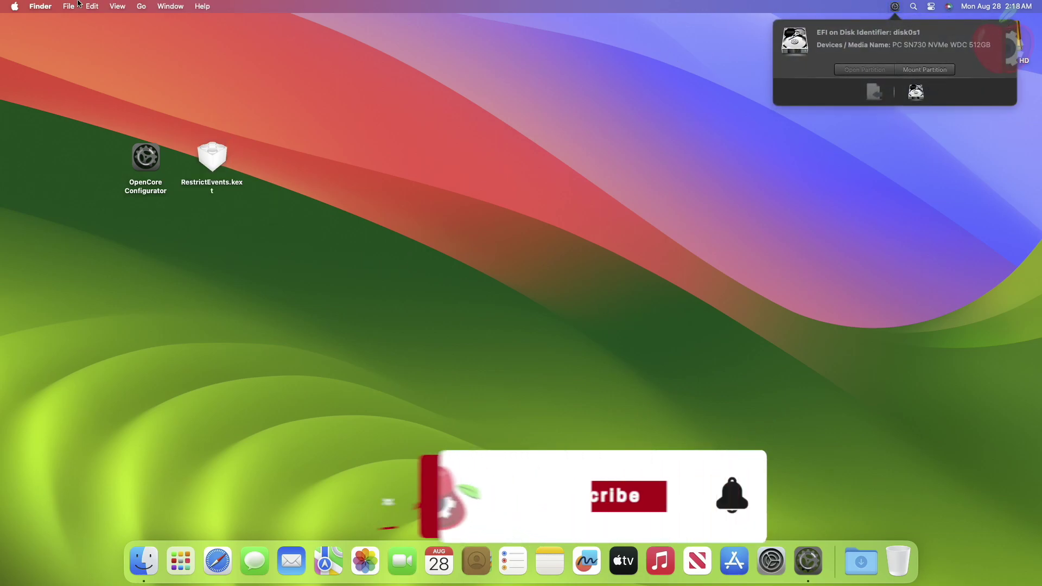
right_click(808, 560)
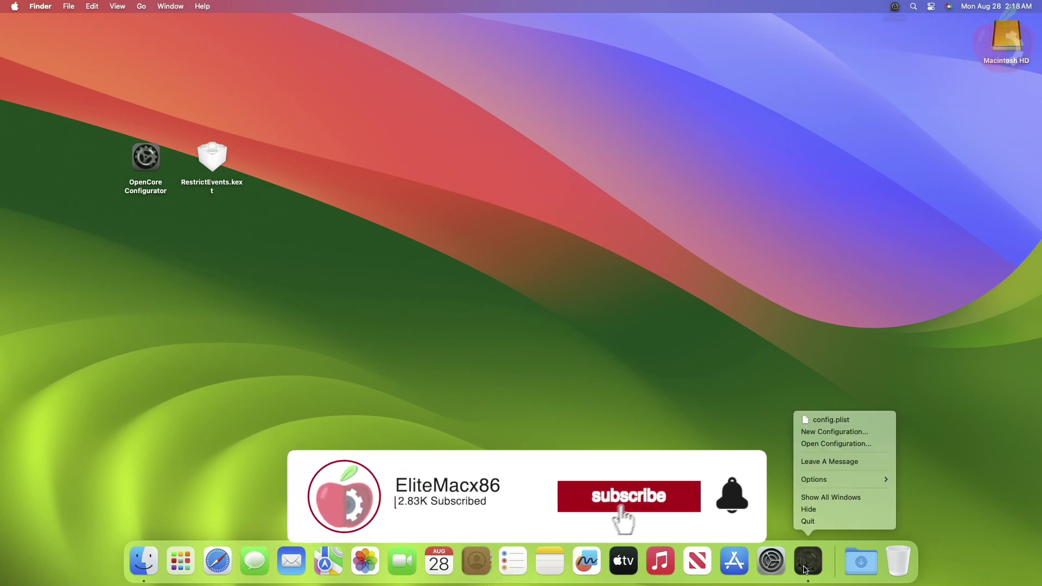
click(816, 522)
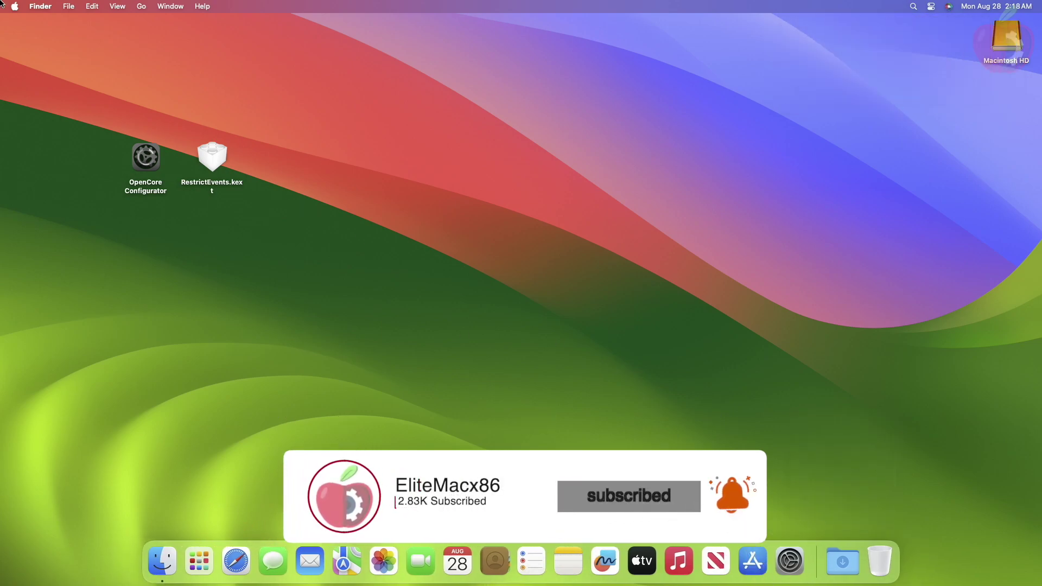
Restart the Mac from the Apple menu and confirm the restart
click(15, 6)
click(44, 118)
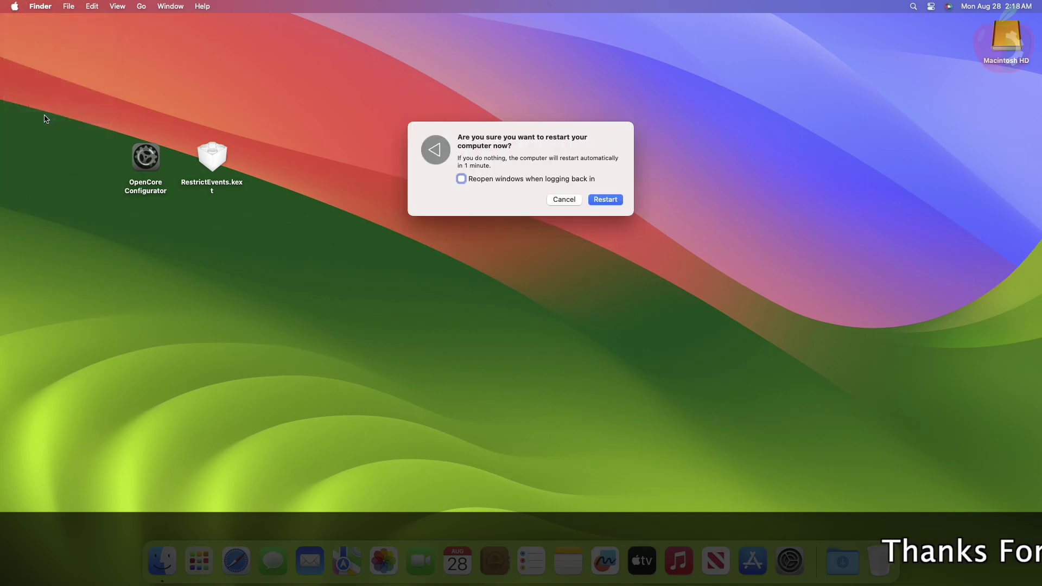
key(Return)
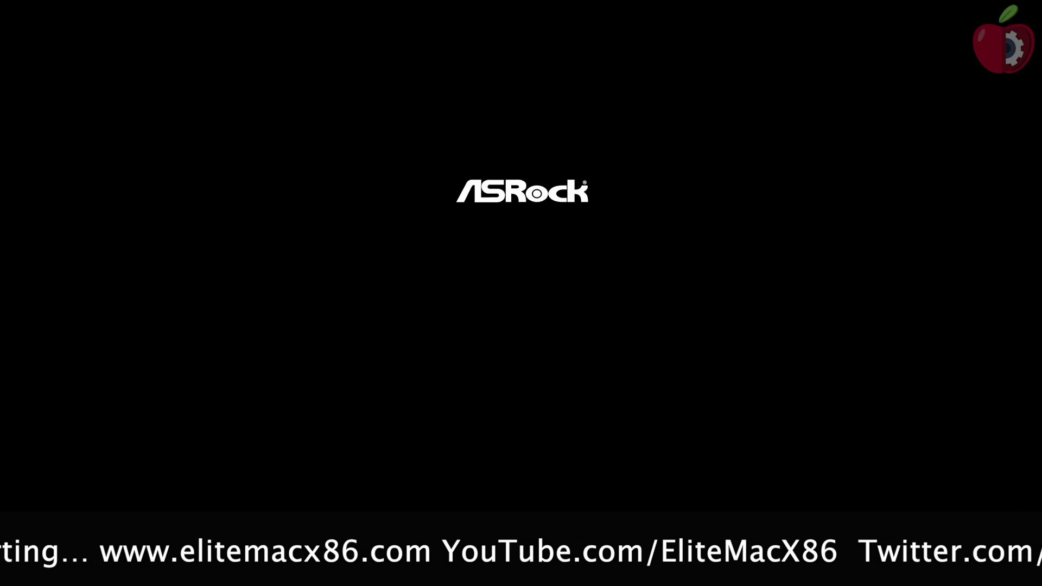
Run Reset NVRAM from the OpenCore boot picker
key(Right)
key(Right)
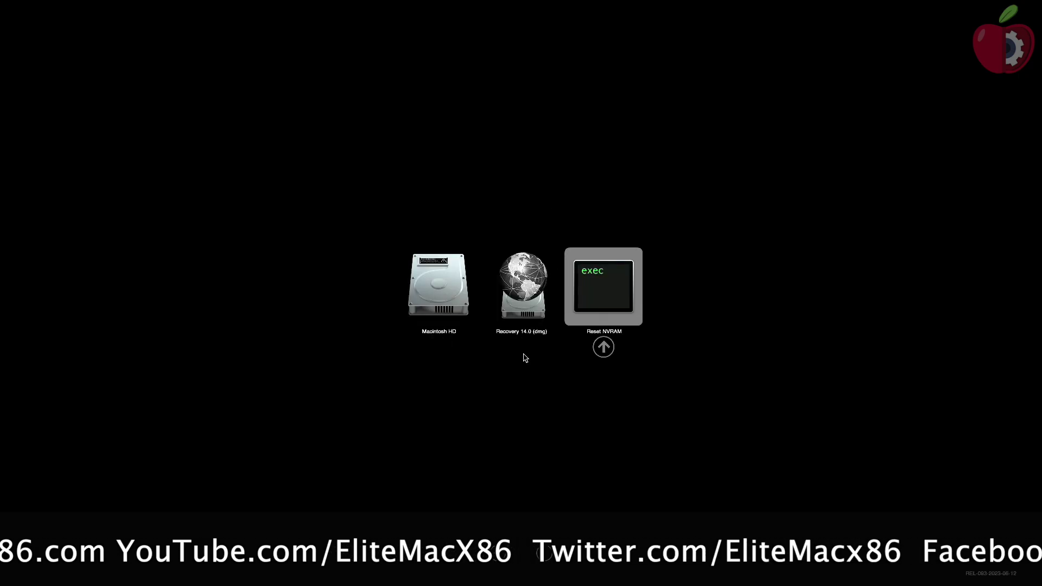
key(Return)
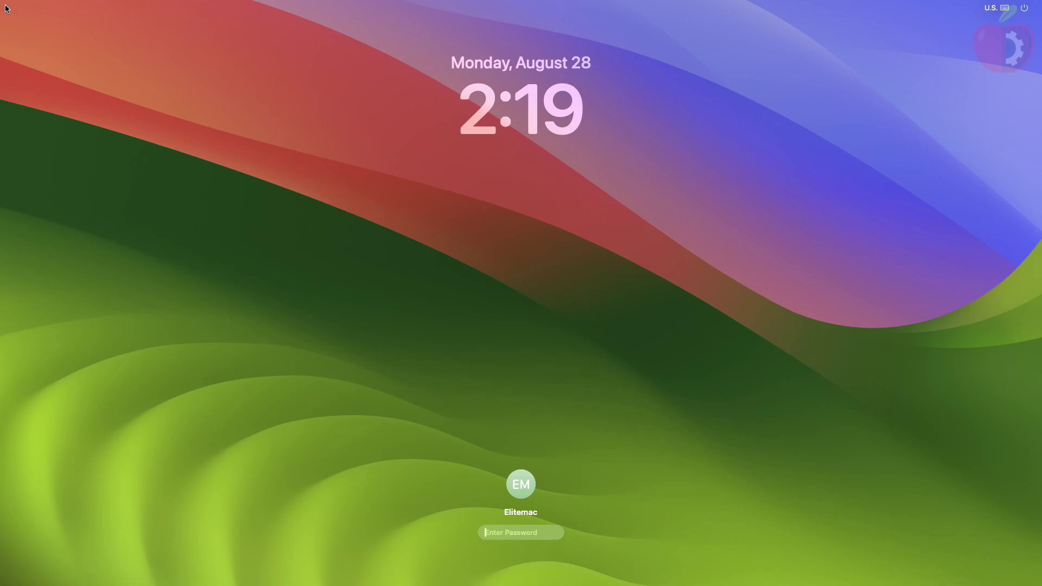
Log in with the account password and open About This Mac to confirm the Ryzen 5 3400G processor
text(****)
key(Return)
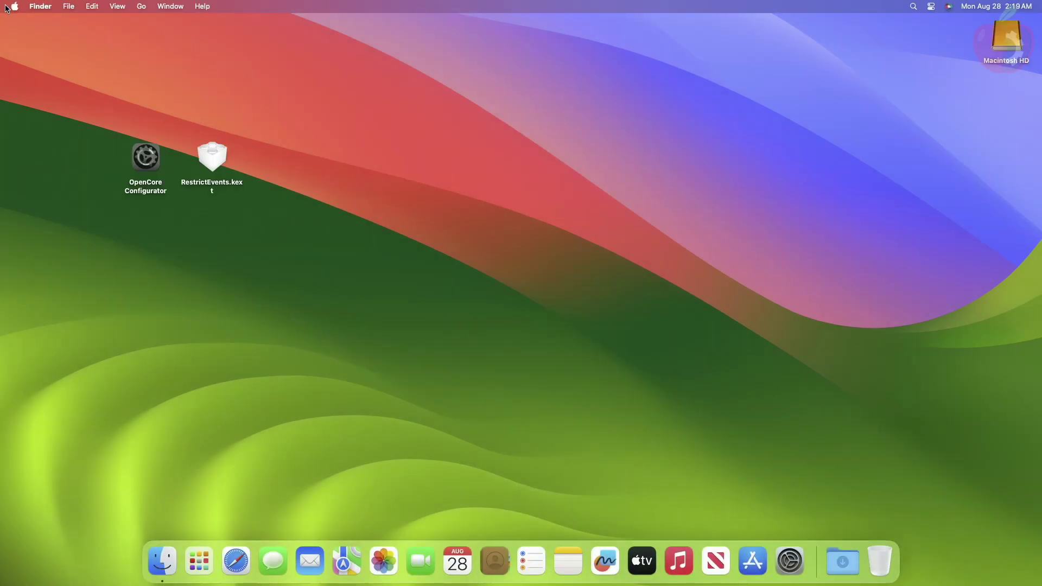
click(13, 7)
click(21, 24)
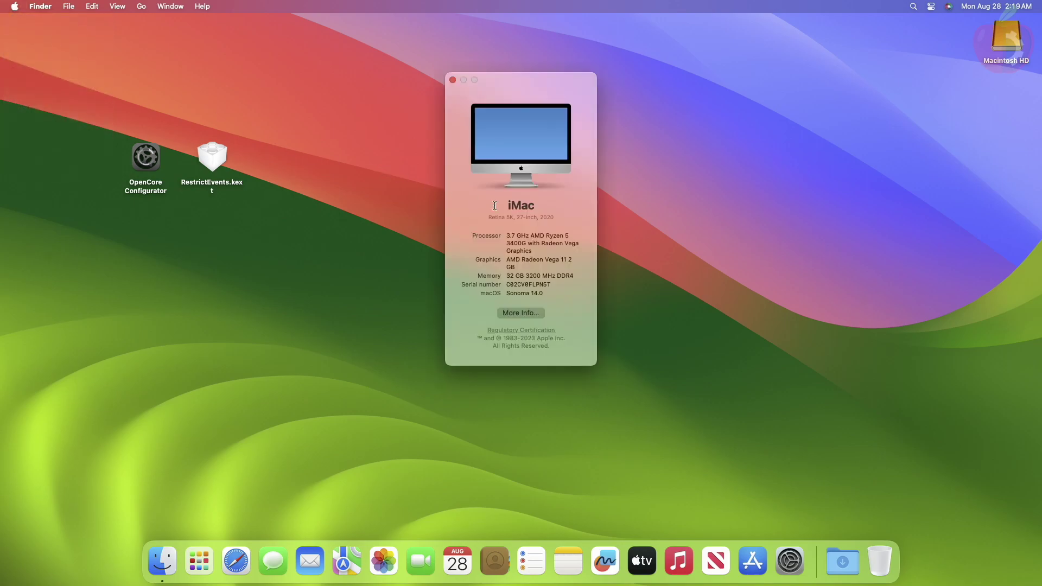